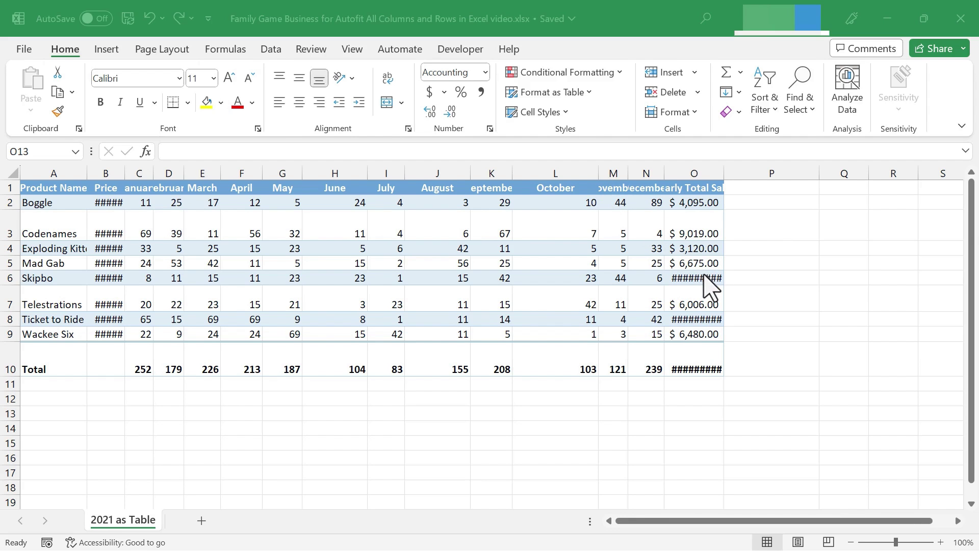
Check the ##### yearly totals, then AutoFit columns A through O to their contents.
{"action": "left_click", "coordinate": [695, 298]}
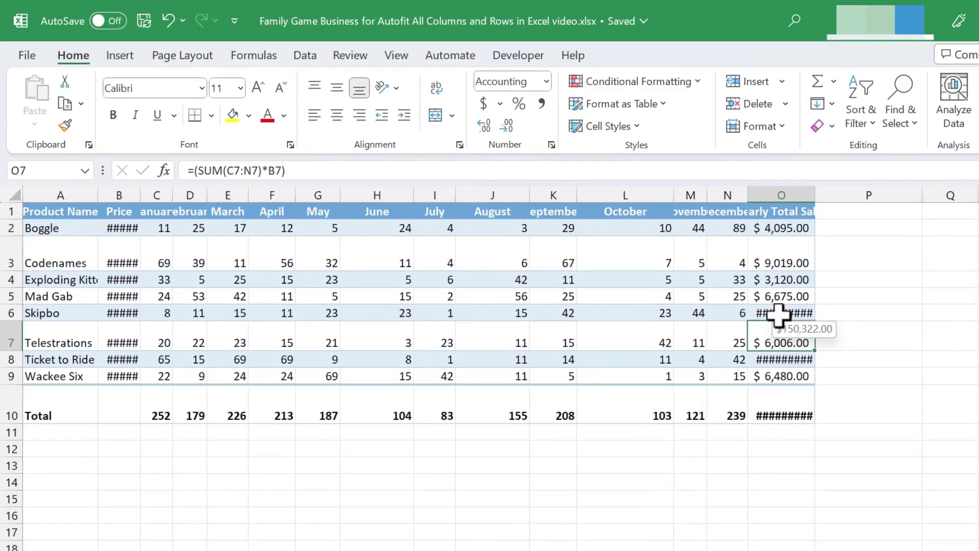
{"action": "left_click", "coordinate": [700, 281]}
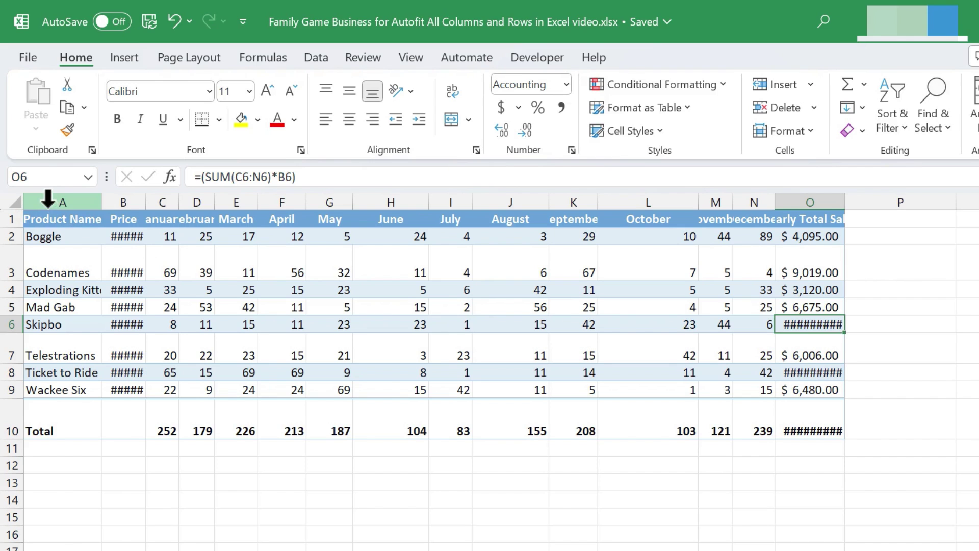
{"action": "left_click_drag", "start_coordinate": [47, 195], "coordinate": [796, 194]}
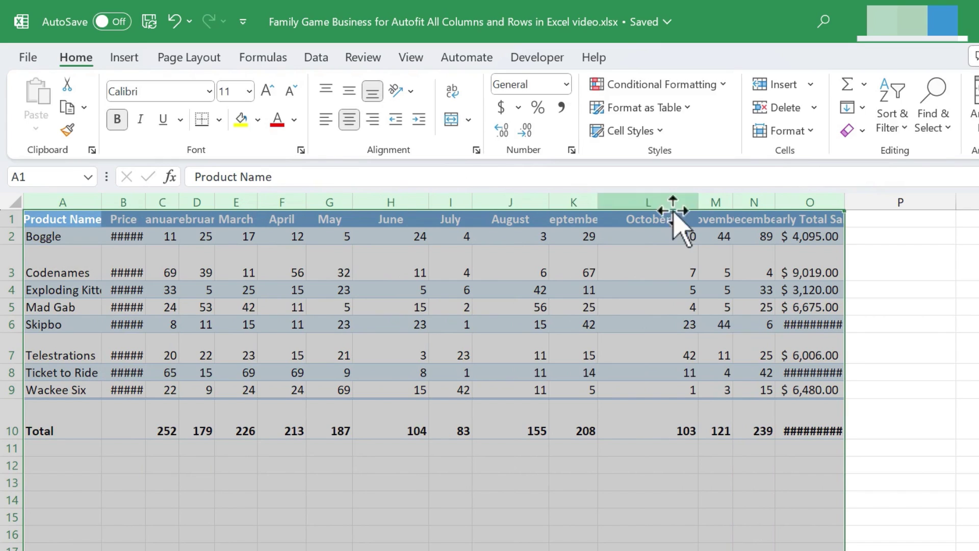
{"action": "double_click", "coordinate": [595, 202]}
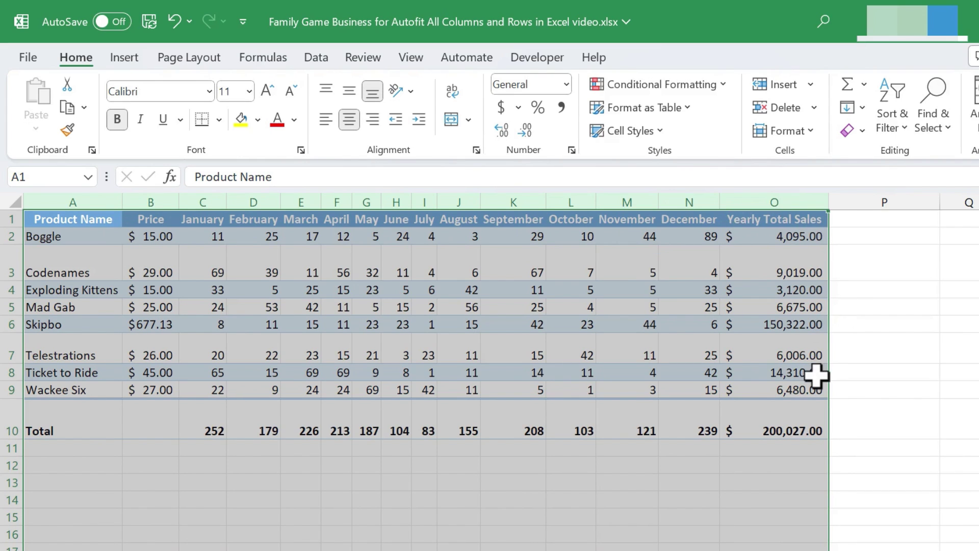
{"action": "left_click", "coordinate": [146, 324]}
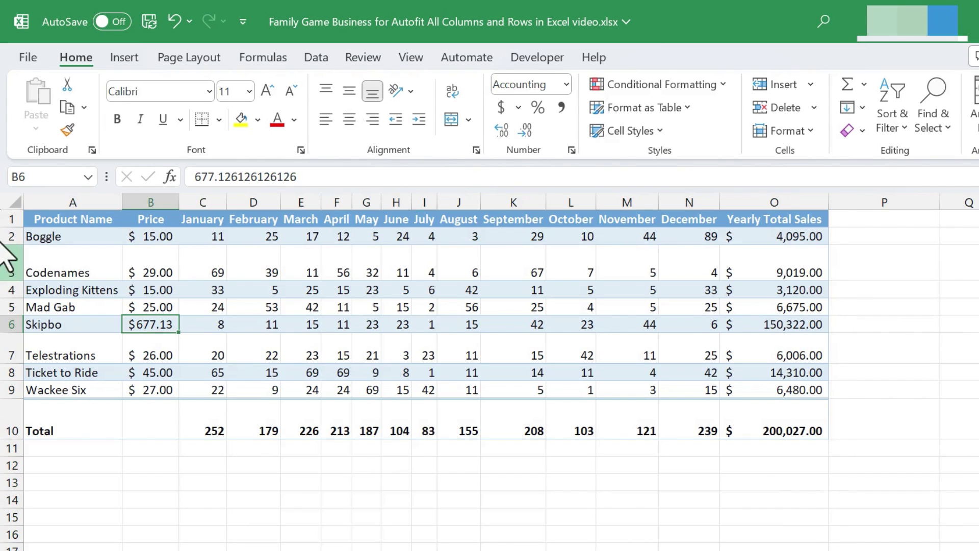
AutoFit the table rows' heights, then undo both the row and column autofits.
{"action": "mouse_move", "coordinate": [6, 218]}
{"action": "left_mouse_down"}
{"action": "mouse_move", "coordinate": [10, 395]}
{"action": "mouse_move", "coordinate": [2, 217]}
{"action": "left_mouse_up"}
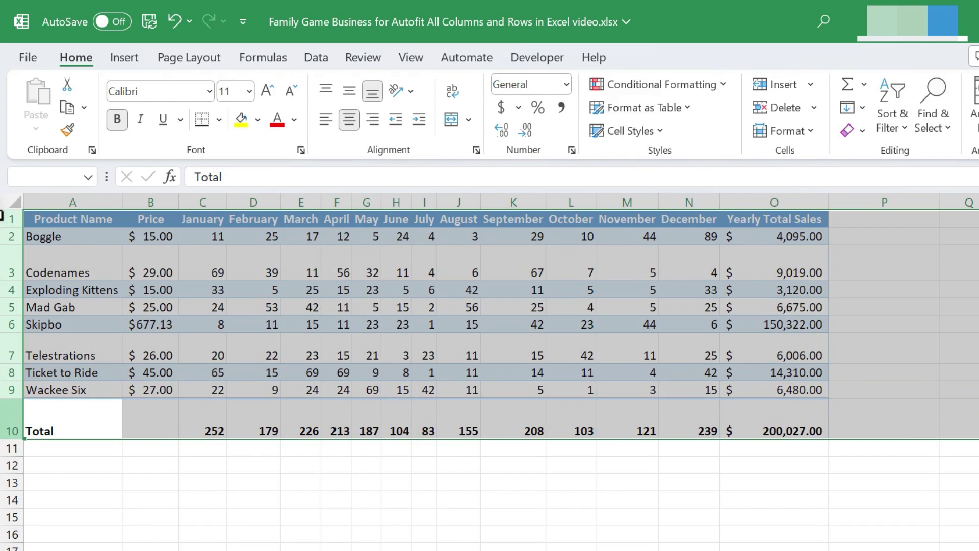
{"action": "double_click", "coordinate": [14, 281]}
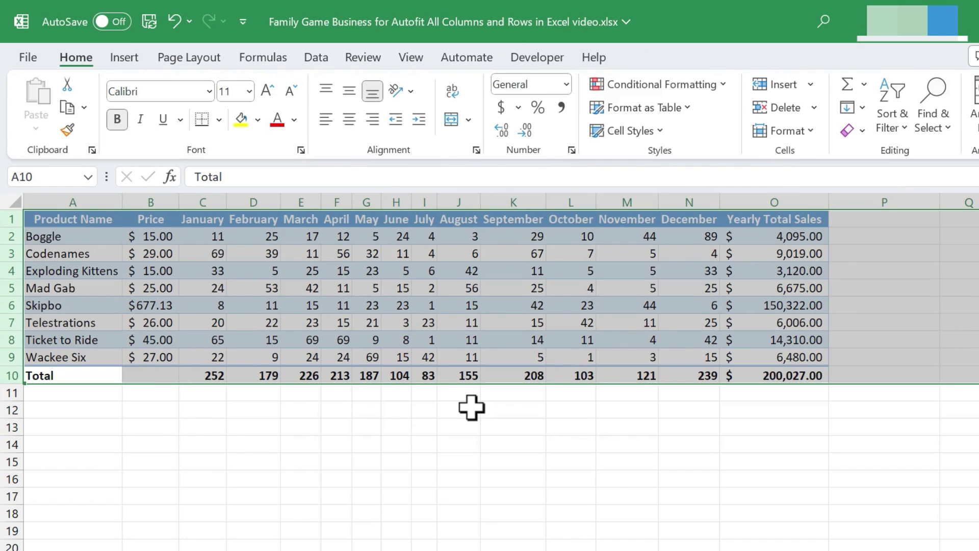
{"action": "left_click", "coordinate": [636, 428]}
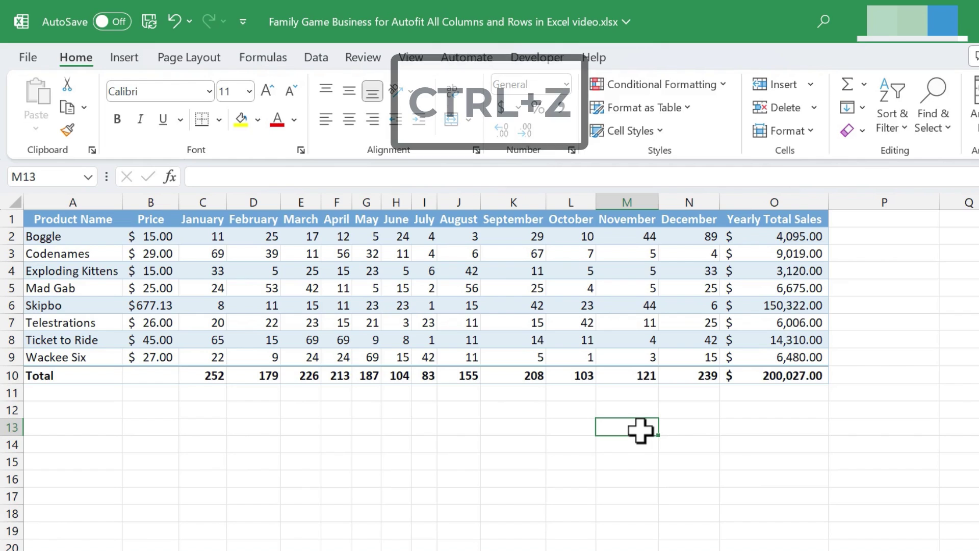
{"action": "key", "text": "ctrl+z"}
{"action": "key", "text": "ctrl+z"}
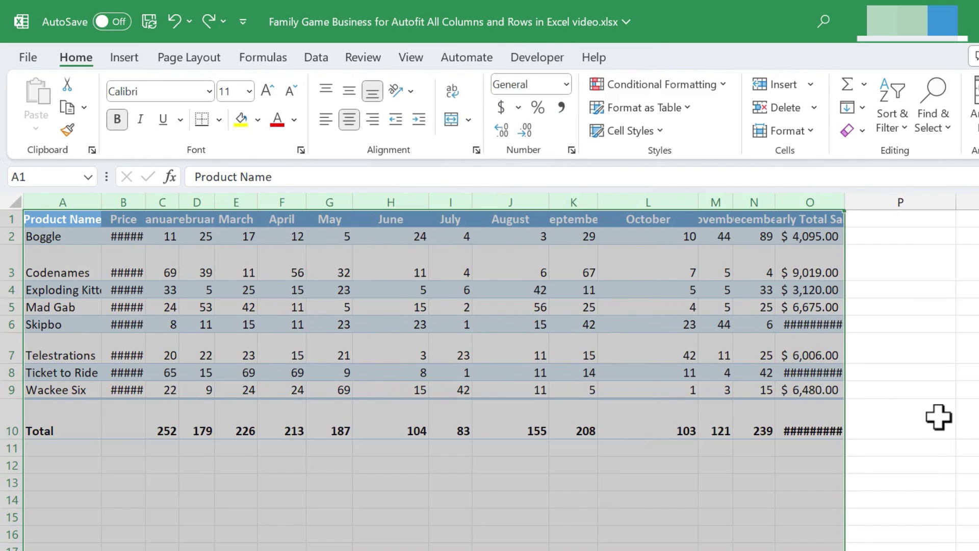
{"action": "left_click", "coordinate": [933, 416]}
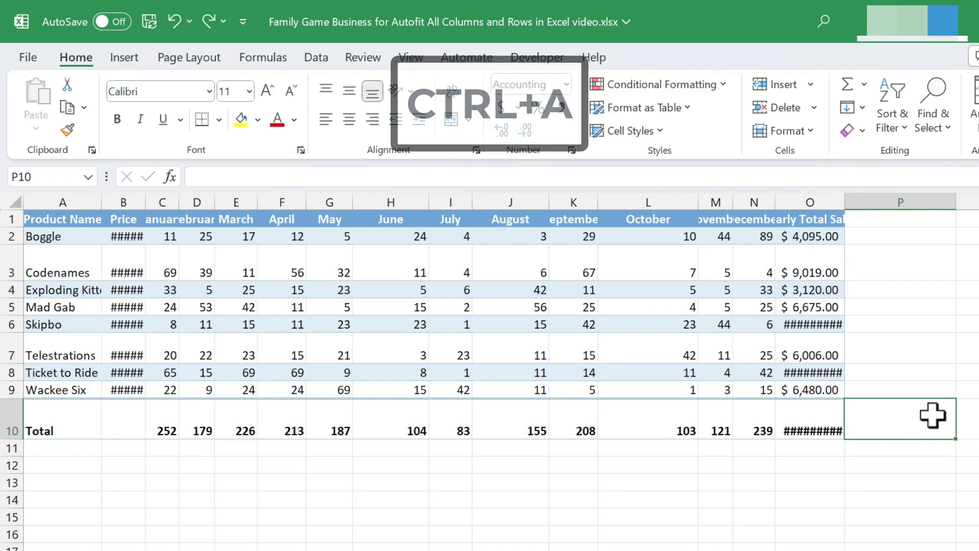
Select the whole worksheet and AutoFit every column width with Alt+H+O+I.
{"action": "key", "text": "ctrl+a"}
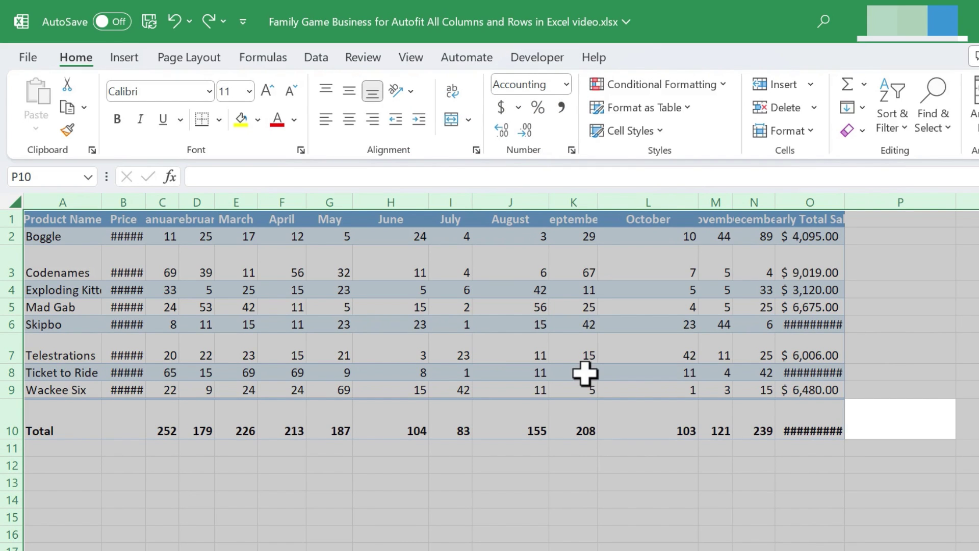
{"action": "key", "text": "alt"}
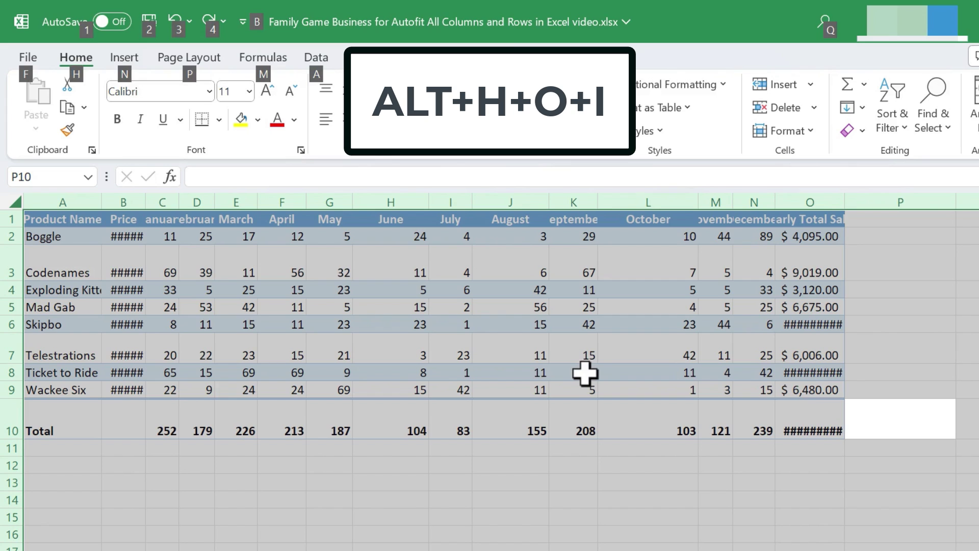
{"action": "key", "text": "h"}
{"action": "key", "text": "o"}
{"action": "key", "text": "i"}
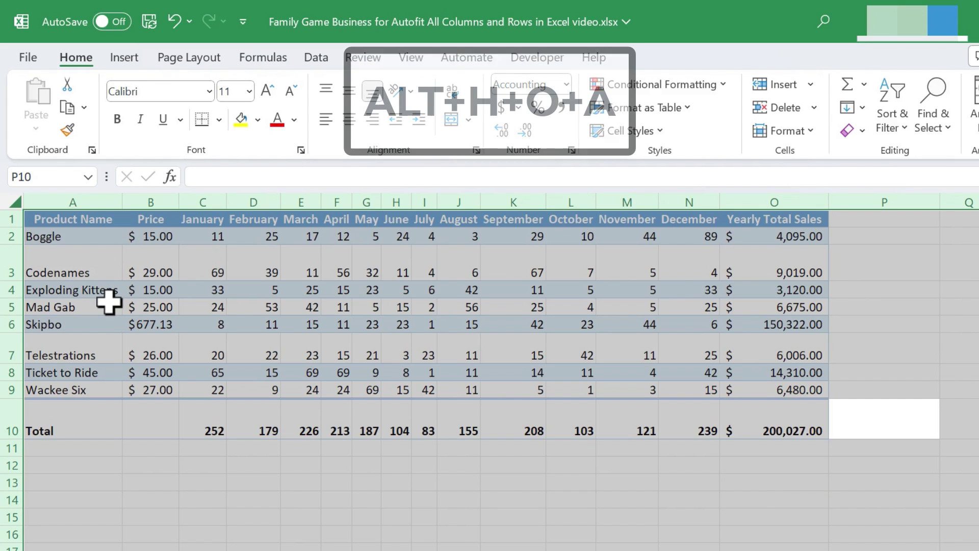
AutoFit every row height with Alt+H+O+A, then deselect the sheet.
{"action": "key", "text": "alt"}
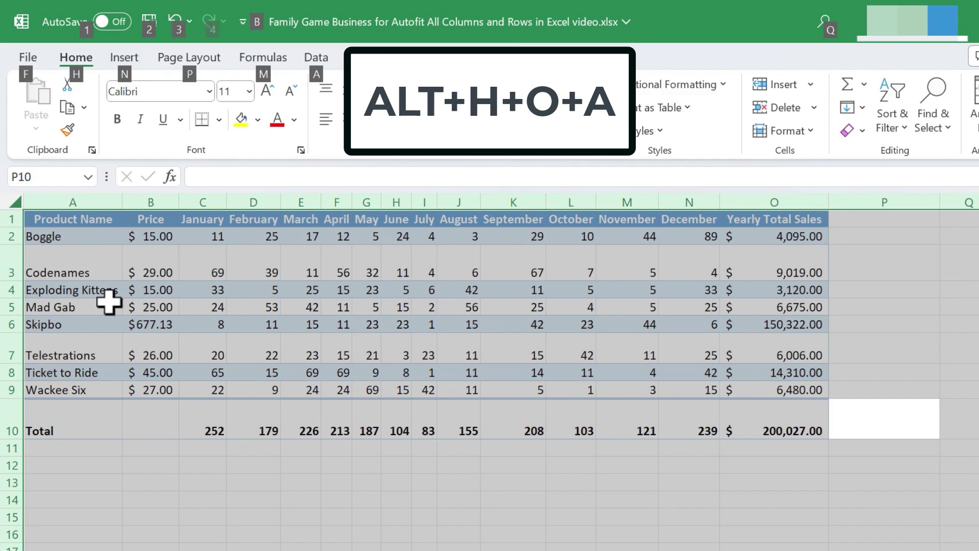
{"action": "key", "text": "h"}
{"action": "key", "text": "o"}
{"action": "key", "text": "a"}
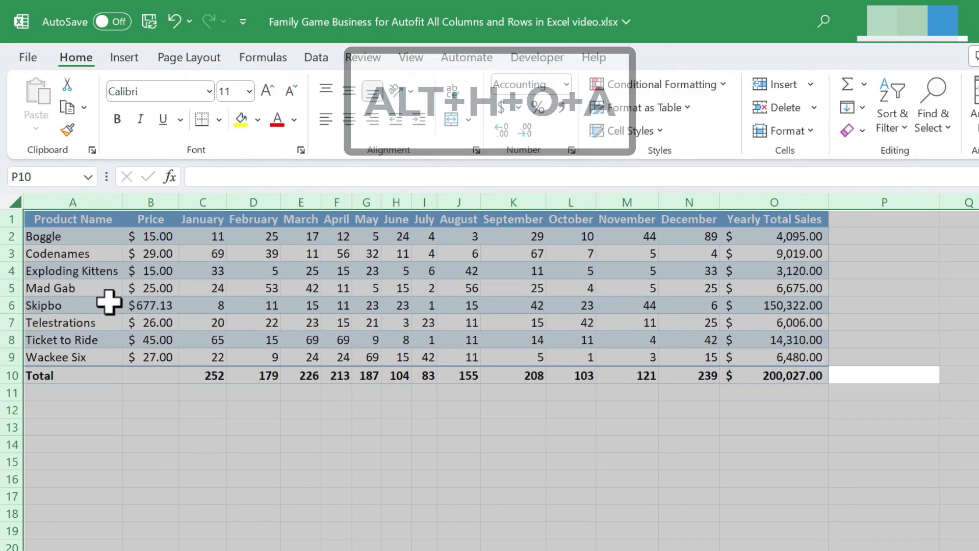
{"action": "left_click", "coordinate": [809, 437]}
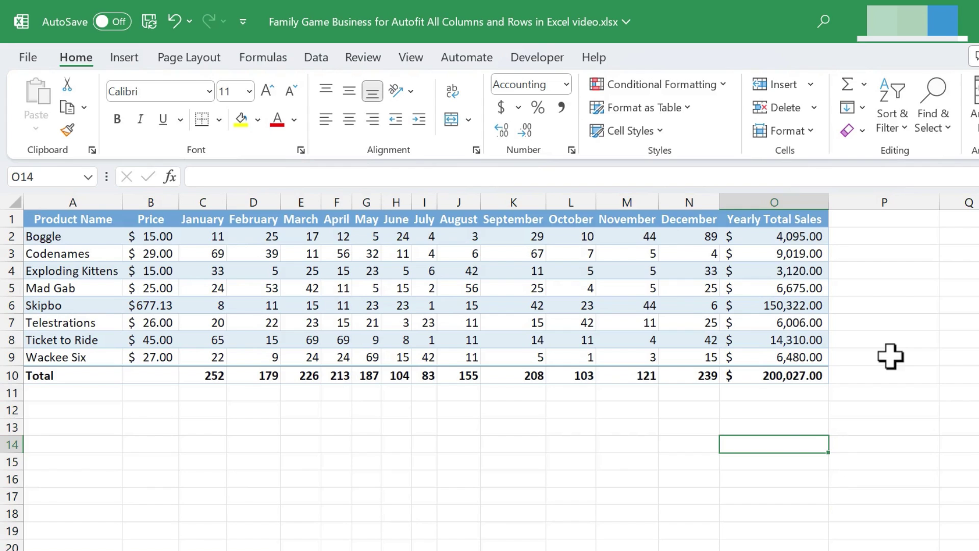
Undo the row and column autofits to reset the table's sizes.
{"action": "key", "text": "ctrl+z"}
{"action": "key", "text": "ctrl+z"}
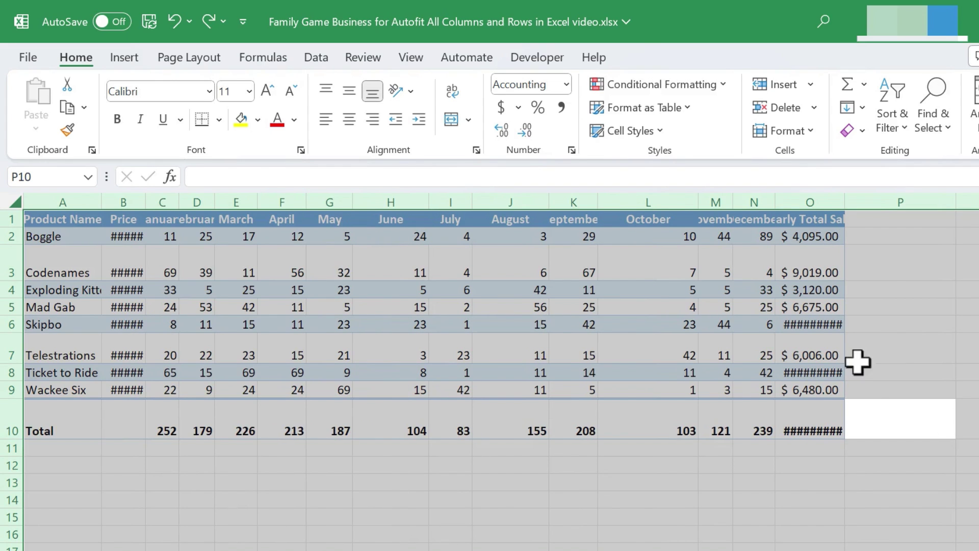
{"action": "left_click", "coordinate": [913, 311]}
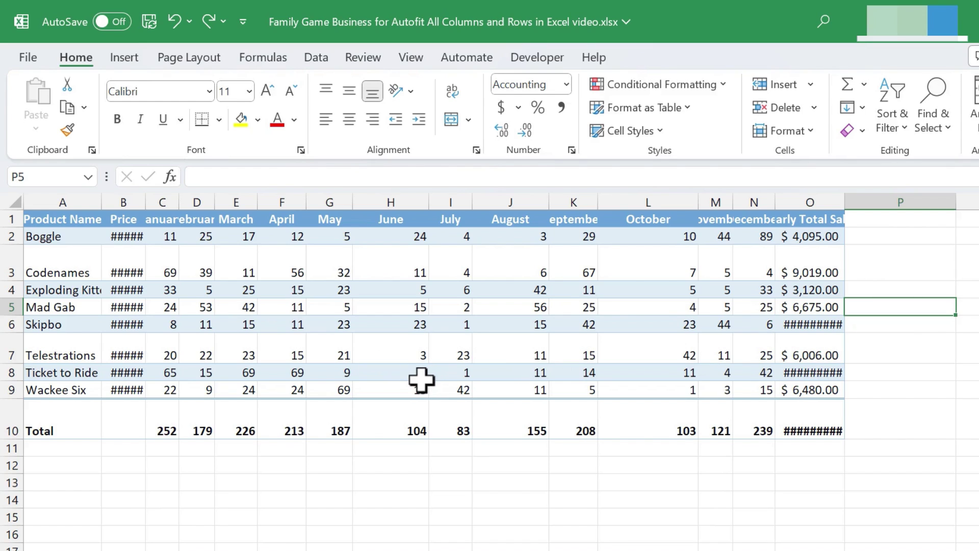
{"action": "left_click", "coordinate": [573, 448]}
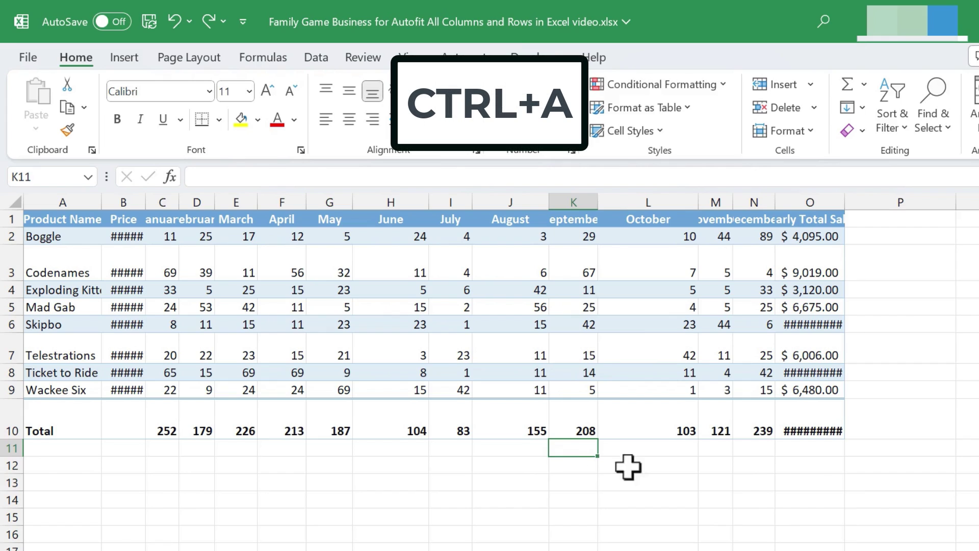
Select all and apply Home > Format AutoFit Column Width and AutoFit Row Height.
{"action": "key", "text": "ctrl+a"}
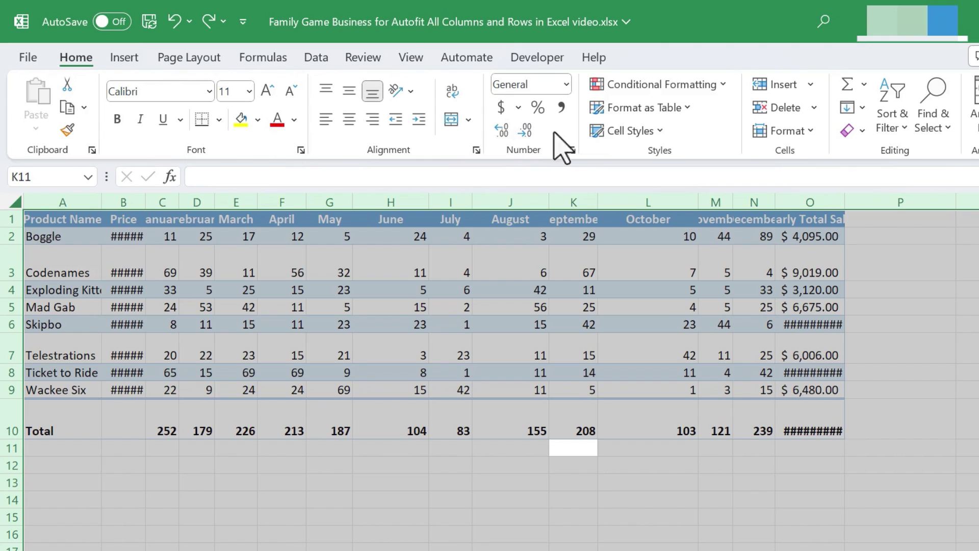
{"action": "left_click", "coordinate": [806, 131]}
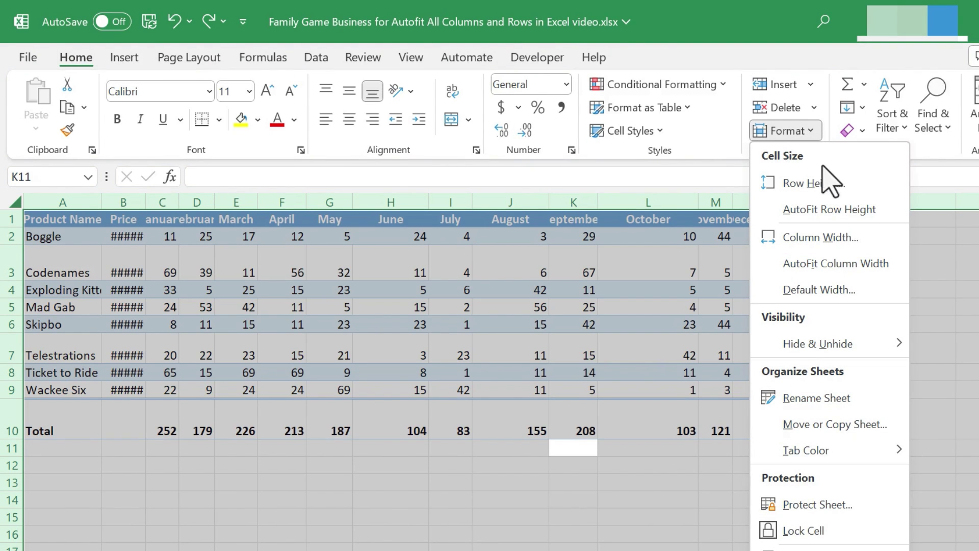
{"action": "left_click", "coordinate": [857, 265]}
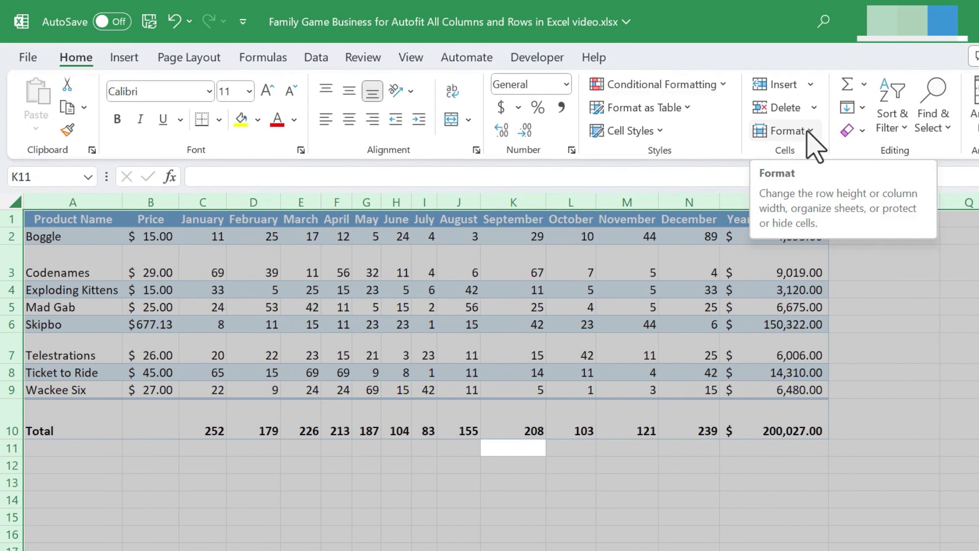
{"action": "left_click", "coordinate": [809, 131]}
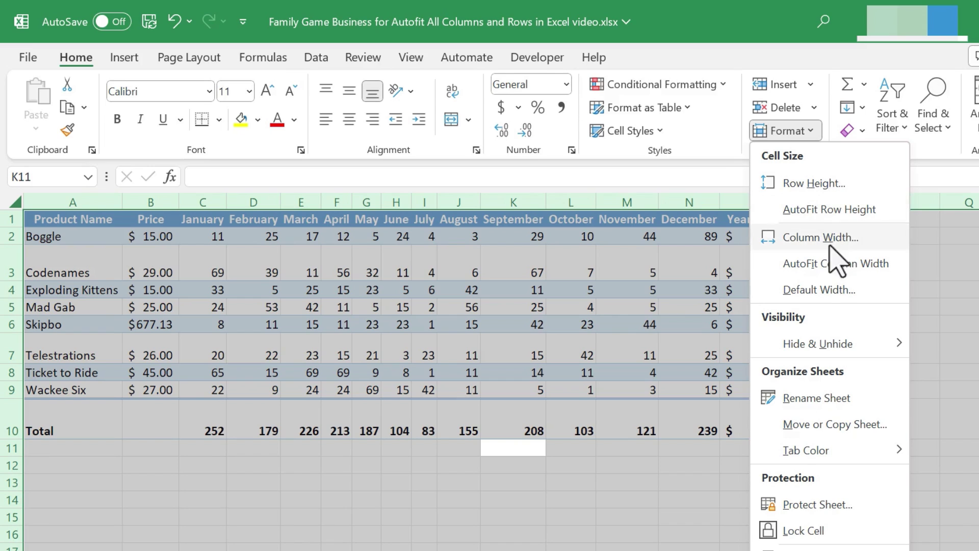
{"action": "left_click", "coordinate": [808, 213]}
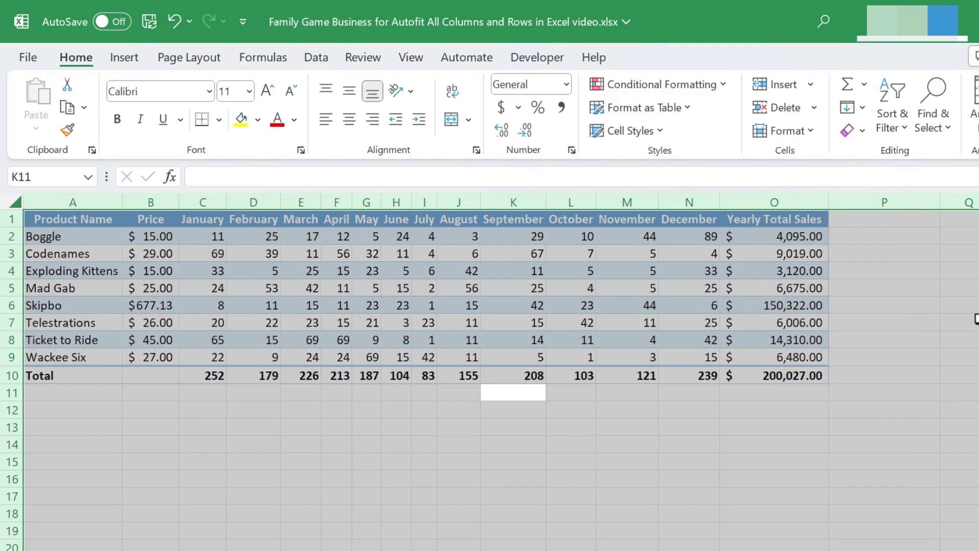
{"action": "left_click", "coordinate": [921, 441]}
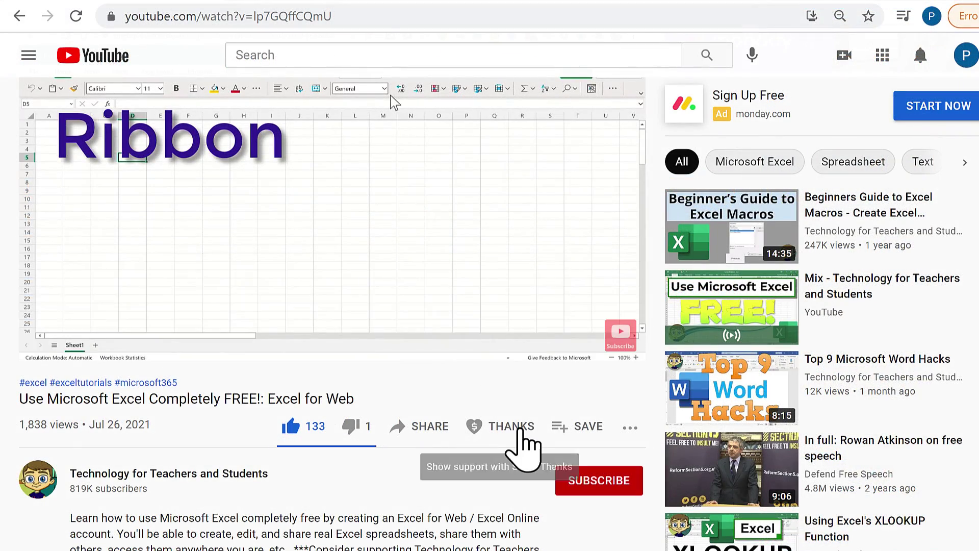
Bring up the channel's Super Thanks options with the THANKS button under the video.
{"action": "left_click", "coordinate": [521, 432]}
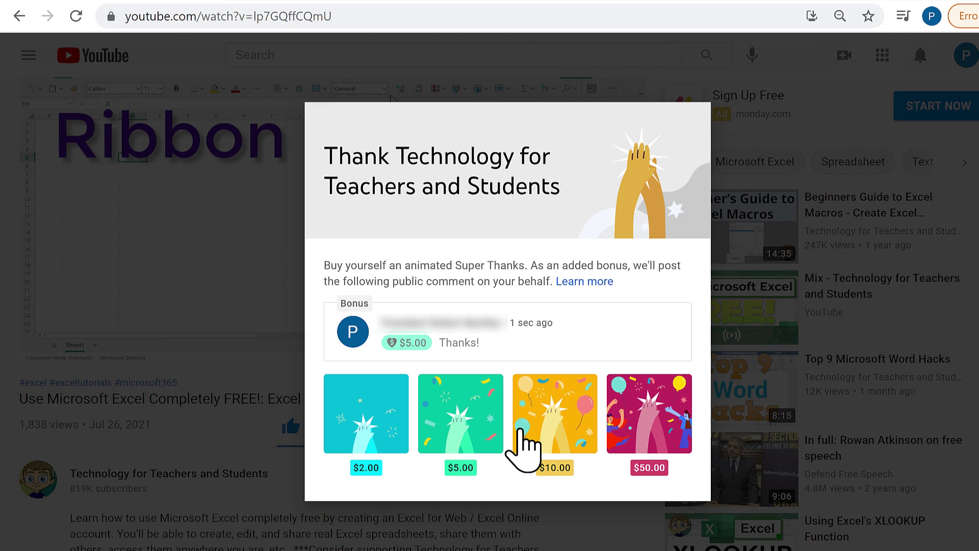